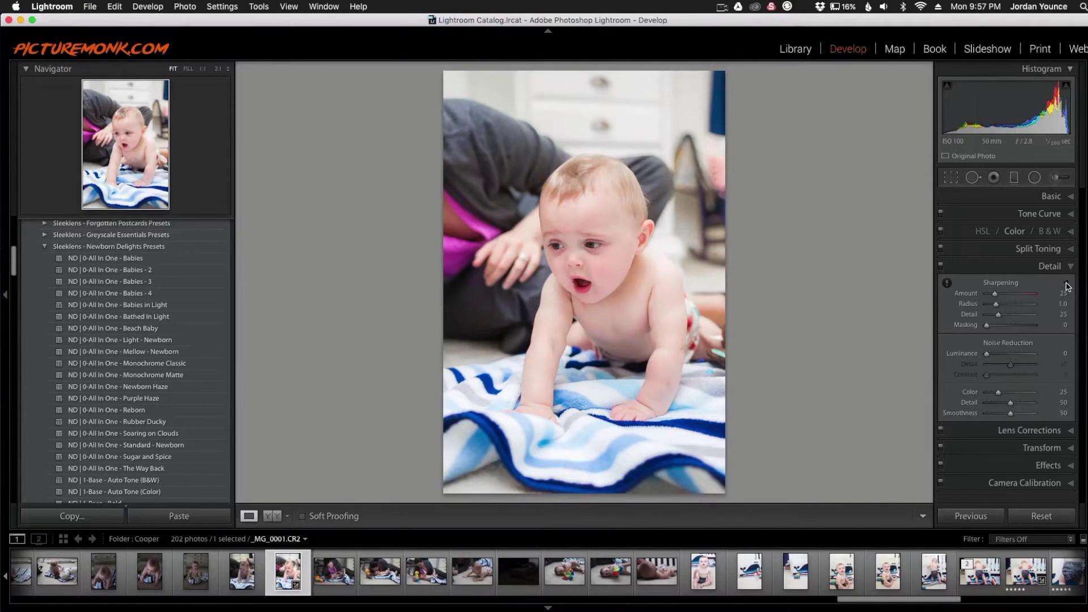
- Inspect the baby's skin and eye in the Detail panel's close-up sharpening preview
left_click(1066, 283)
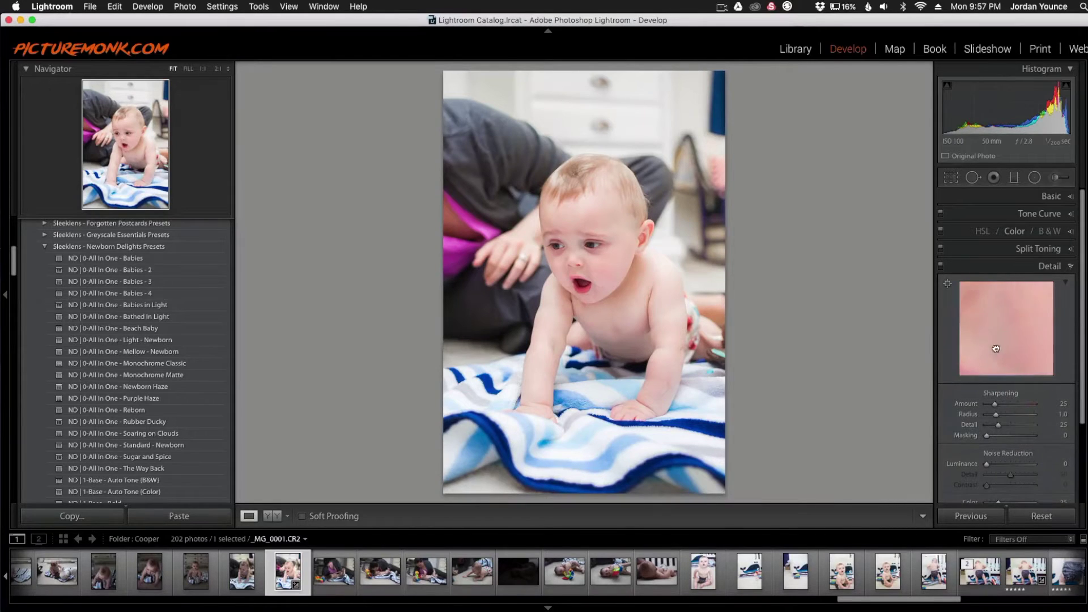
left_click_drag(996, 348, 1025, 355)
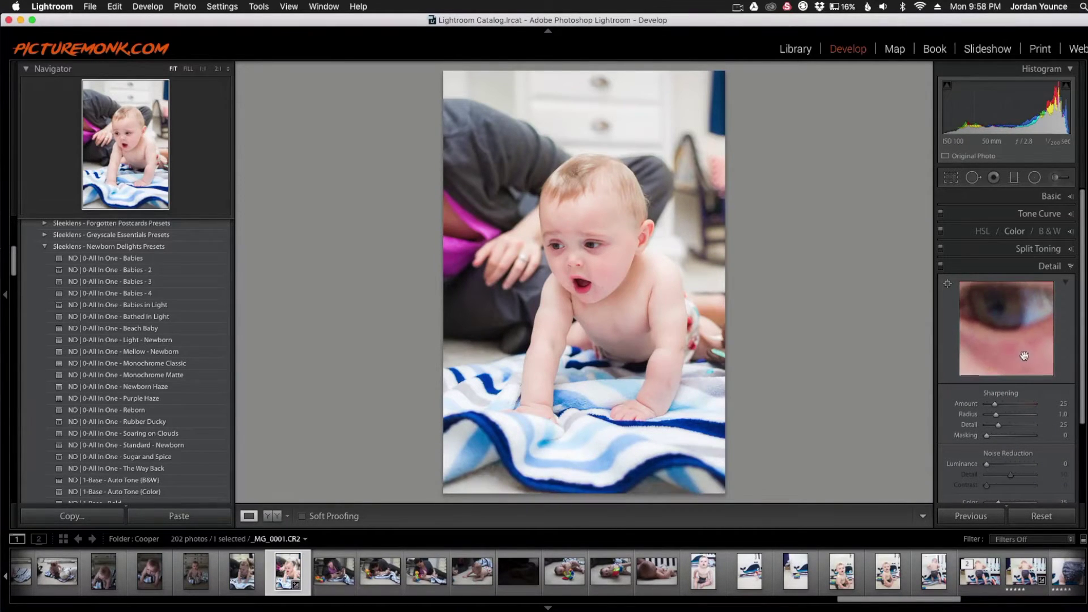
mouse_move(1019, 324)
left_mouse_down()
mouse_move(1012, 332)
mouse_move(1043, 298)
mouse_move(1011, 326)
left_mouse_up()
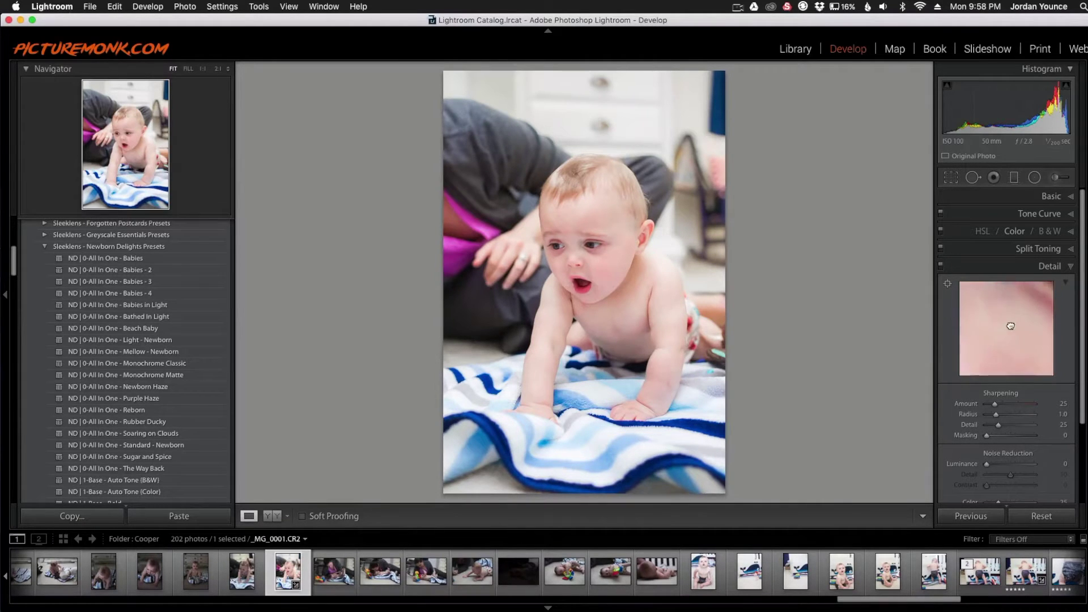
left_click(1067, 284)
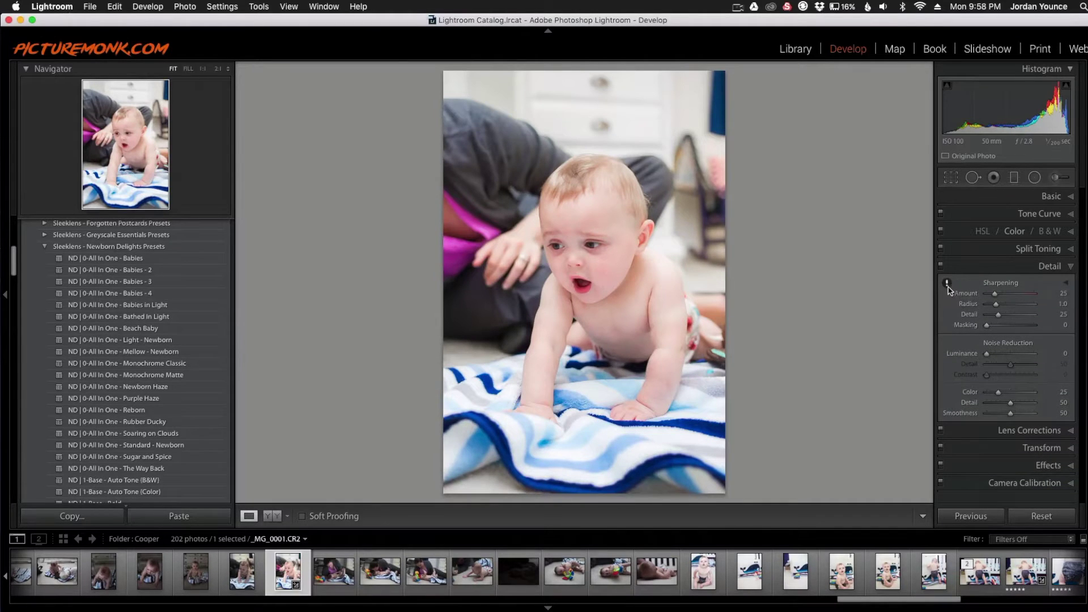
- View the baby's chin, eyes and face at 100%, then return to the whole photo
mouse_move(948, 286)
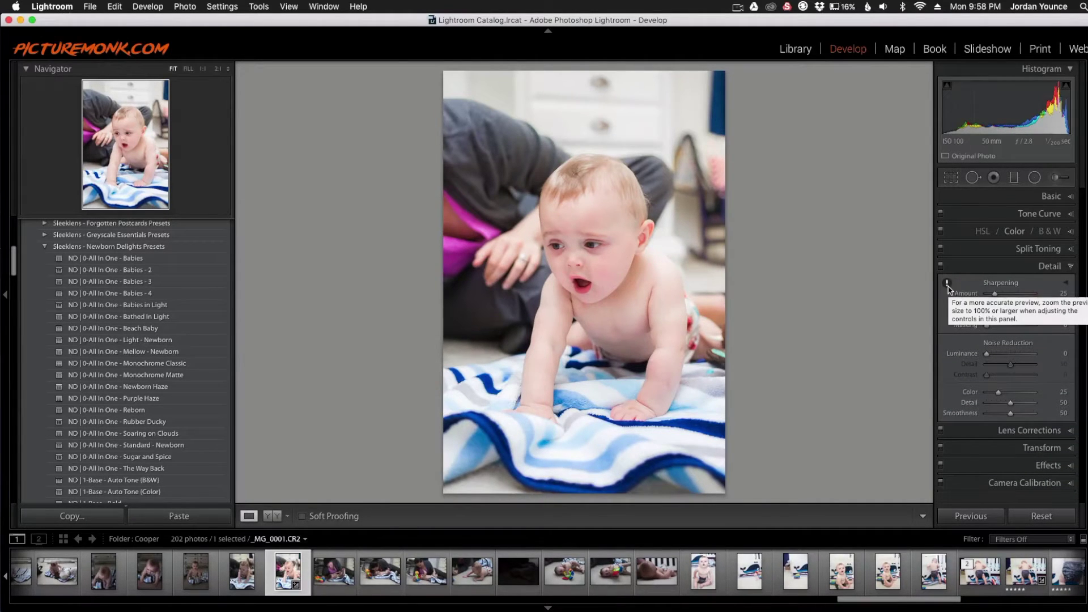
left_click(948, 287)
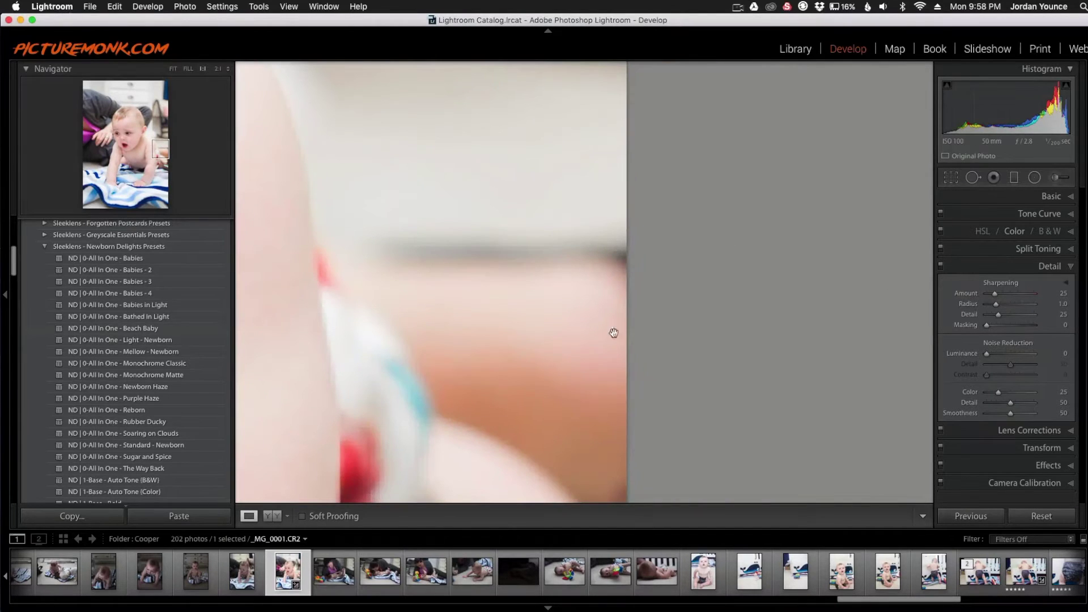
left_click_drag(652, 260, 561, 221)
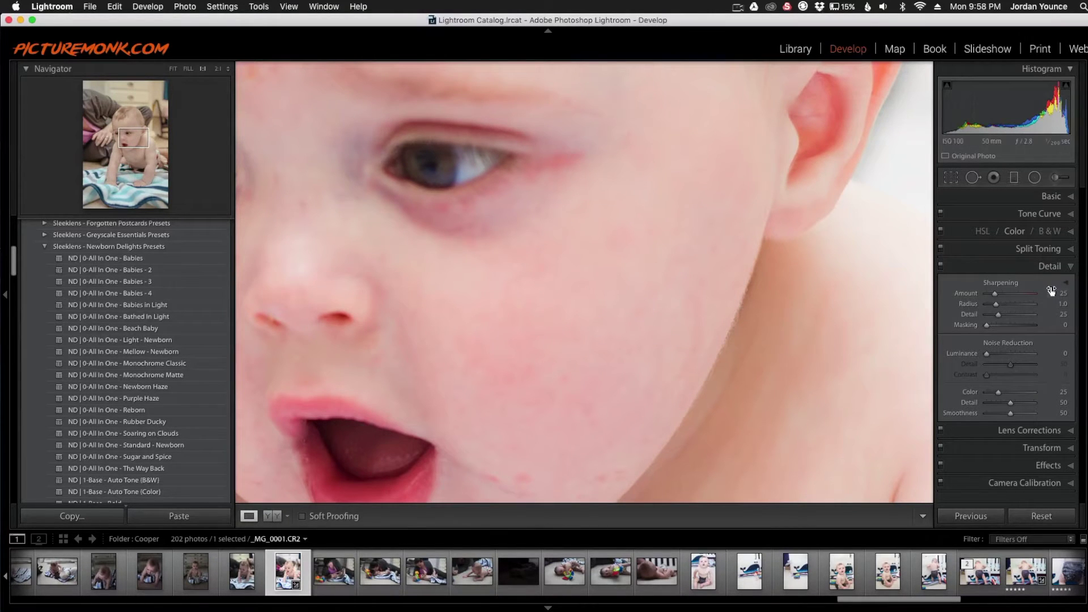
left_click_drag(465, 309, 664, 338)
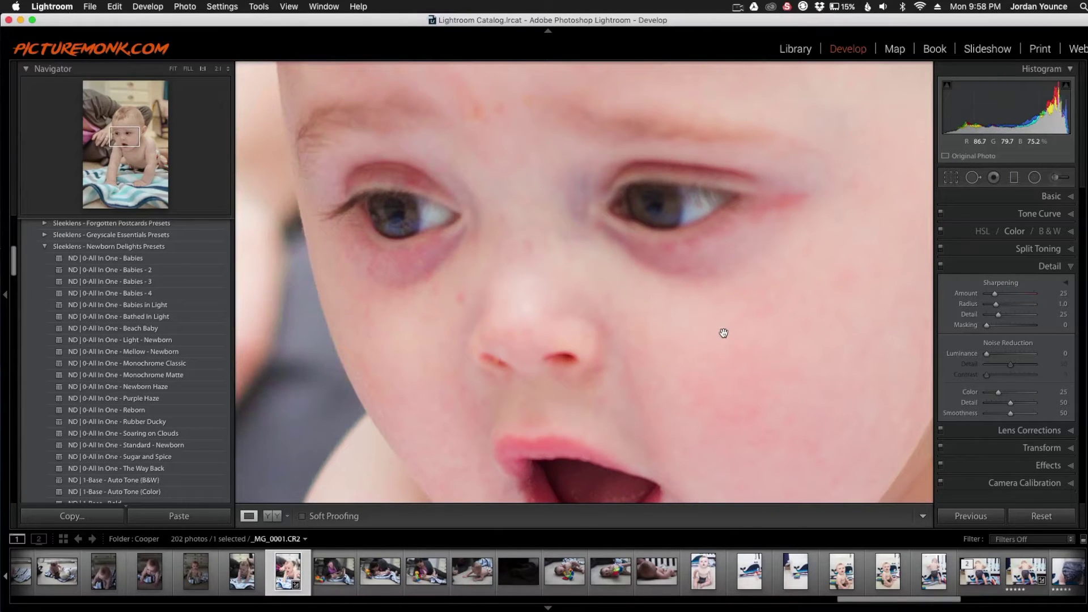
left_click_drag(724, 333, 637, 301)
left_click(638, 301)
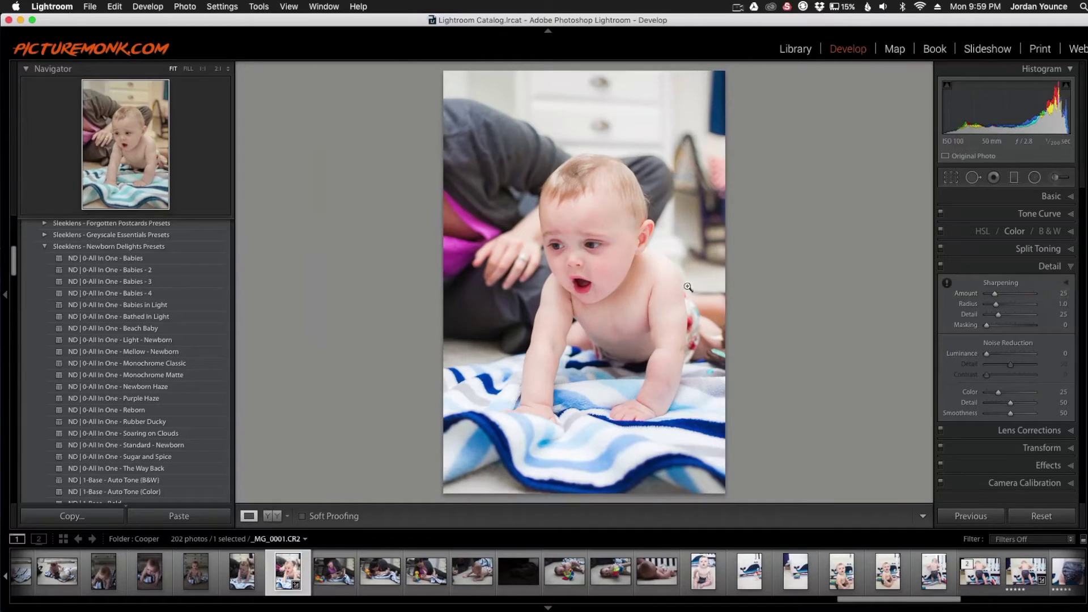
- At 1:1 on the face, push Amount to 150, compare with Detail off, then settle Amount at 86
left_click(600, 255)
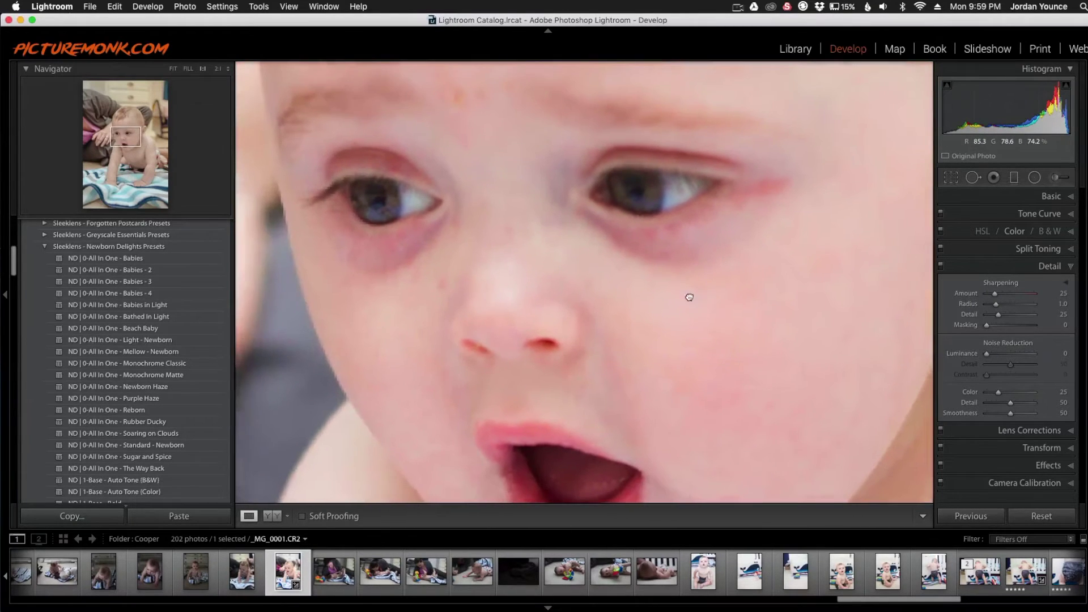
left_click_drag(995, 294, 1037, 295)
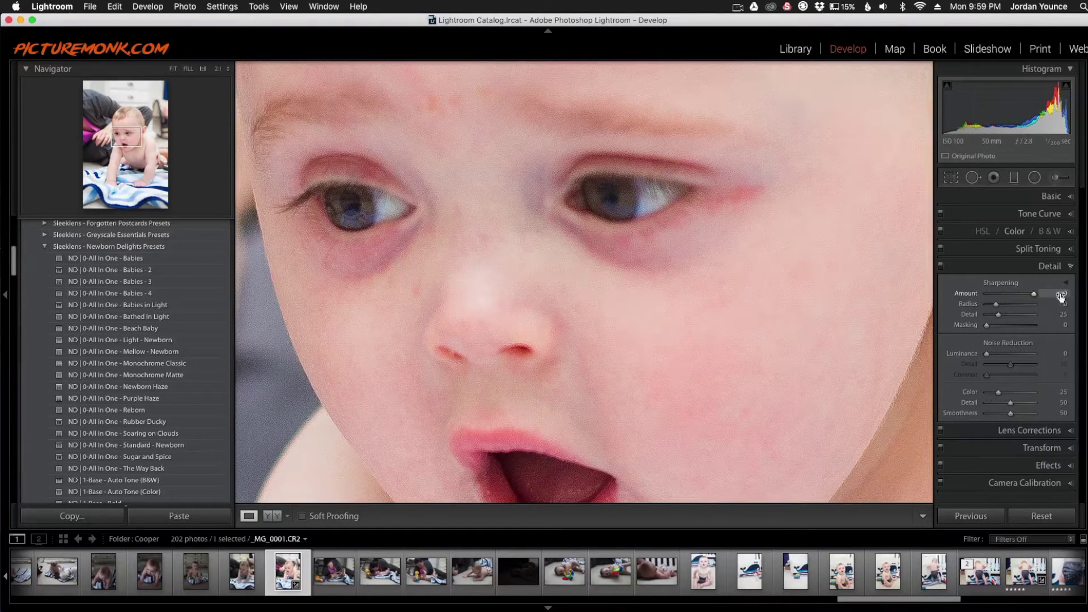
left_click_drag(389, 242, 465, 299)
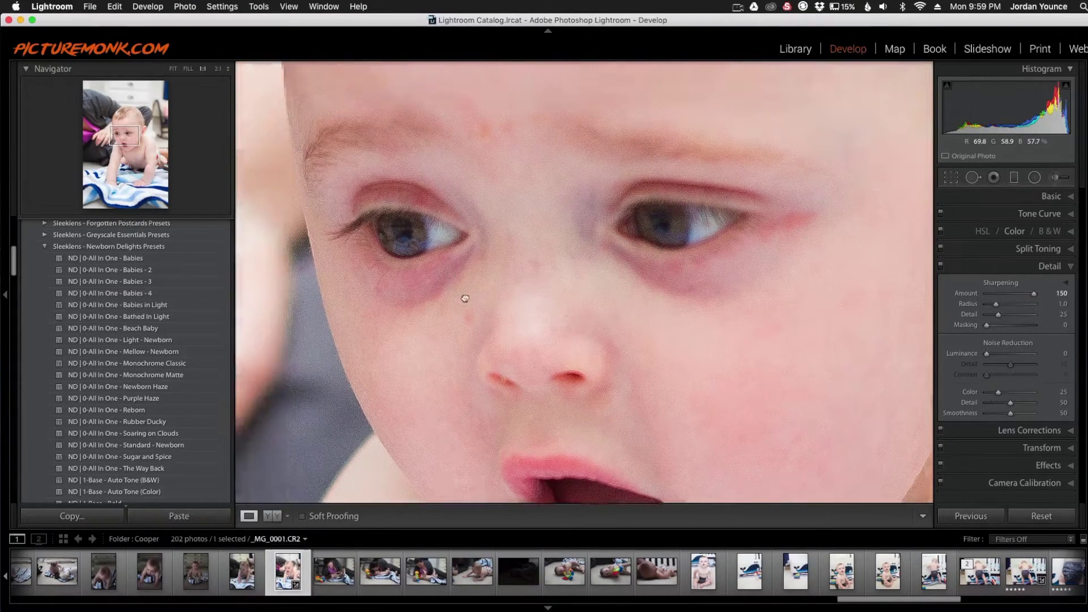
left_click(941, 266)
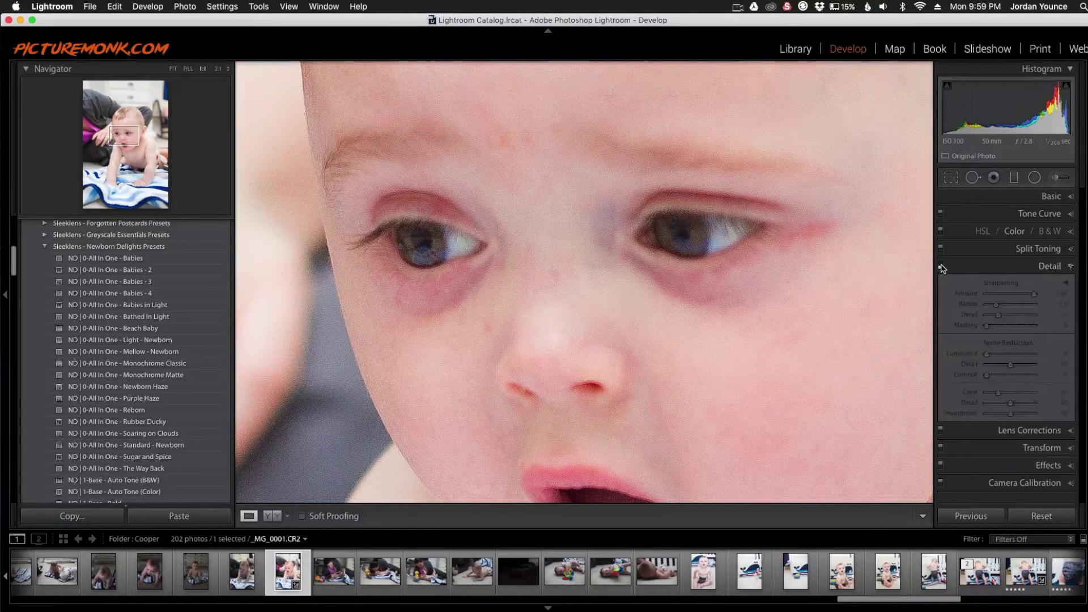
left_click(942, 266)
mouse_move(1036, 294)
left_mouse_down()
mouse_move(974, 296)
mouse_move(1062, 296)
mouse_move(1018, 299)
left_mouse_up()
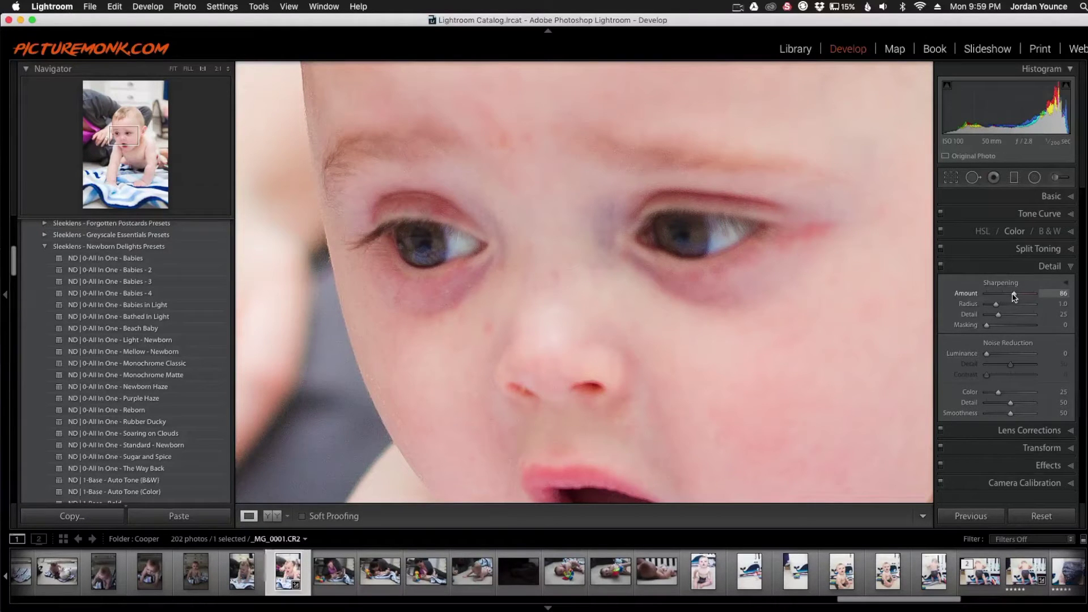
left_click_drag(1014, 297, 1046, 307)
- Reduce Radius from 3.0 to 1.3 and set Detail to 66 after trying about 100
left_click_drag(1036, 307, 1011, 306)
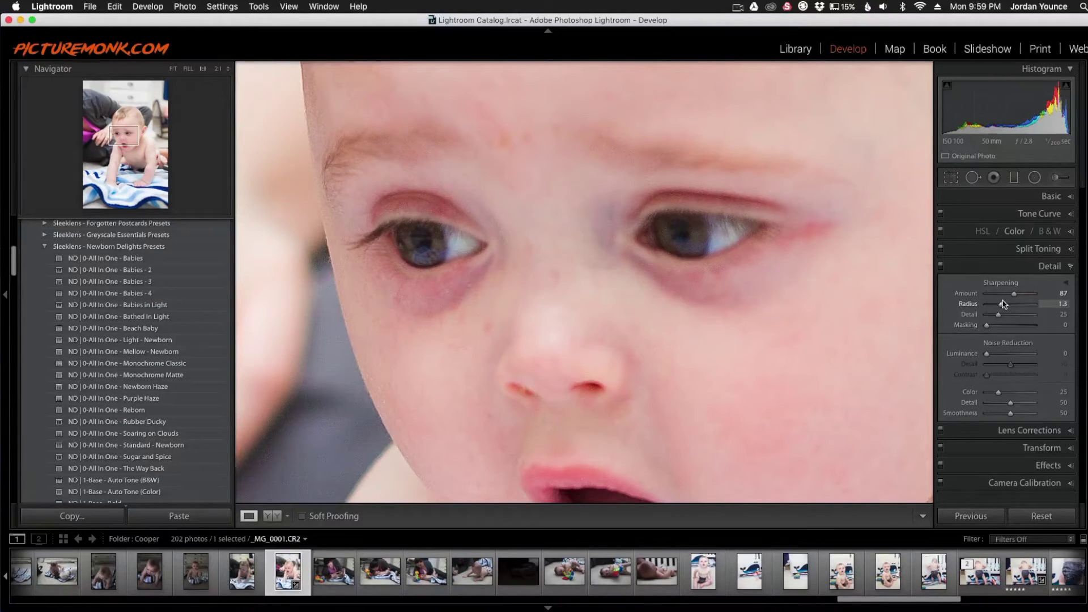
left_click_drag(998, 315, 1019, 315)
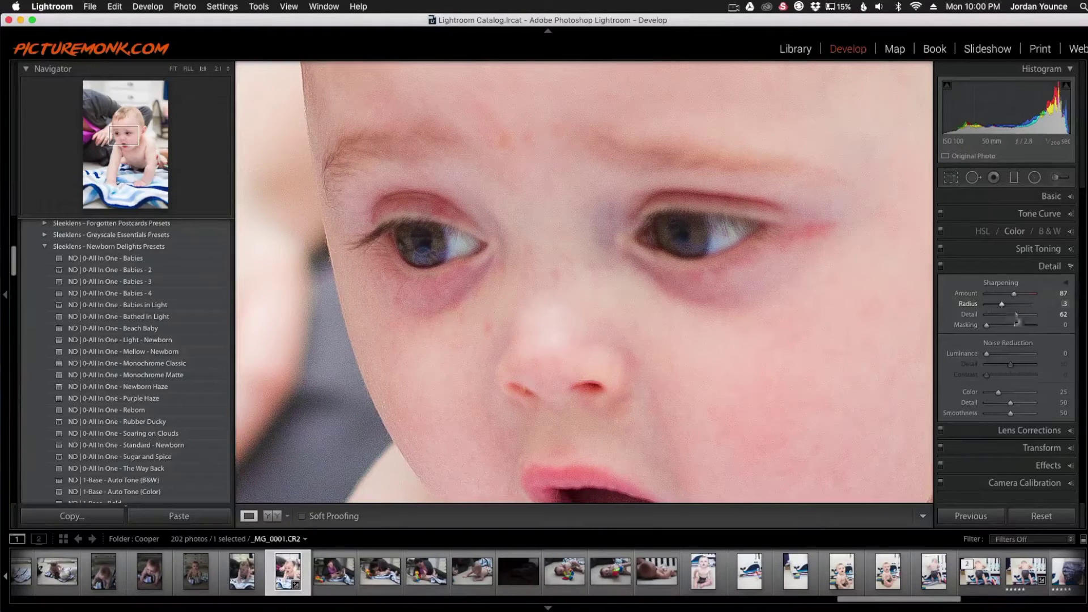
left_click_drag(1016, 314, 1063, 316)
left_click_drag(1036, 316, 1018, 315)
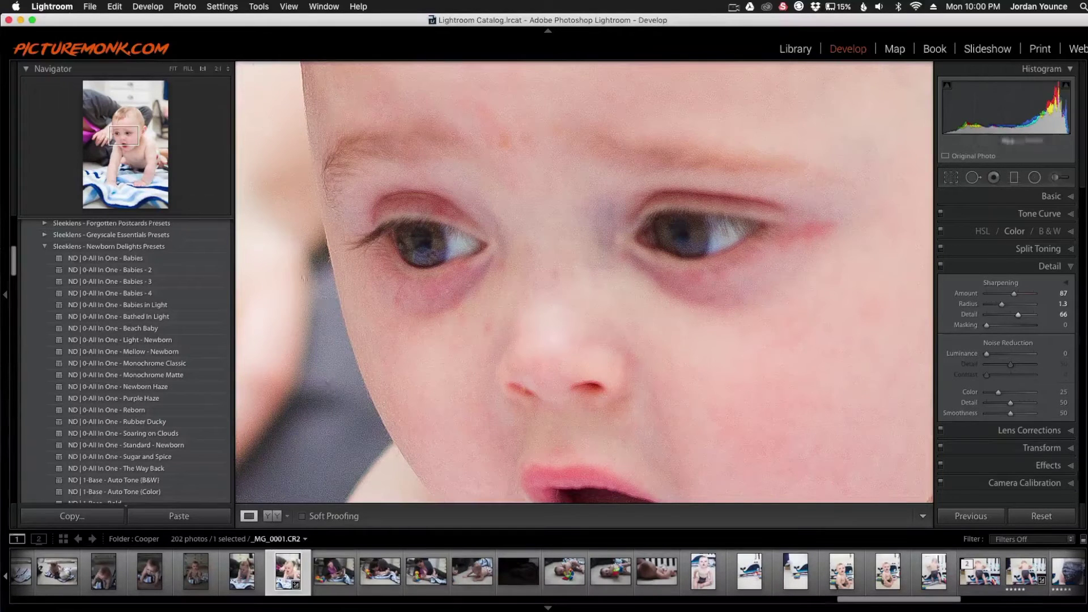
left_click(342, 397)
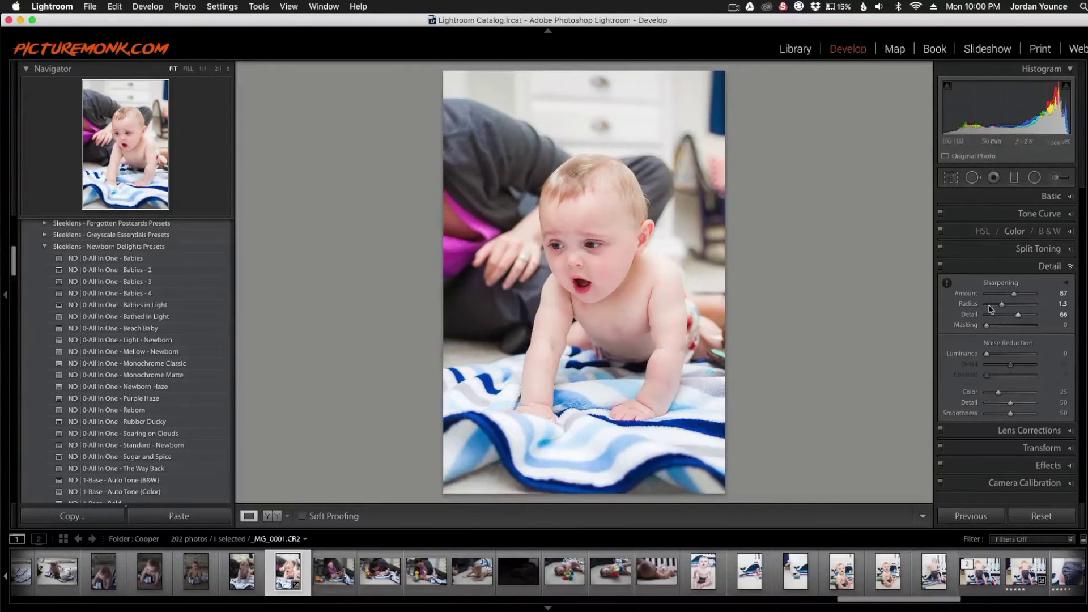
- At 1:1 around the mouth and ringed hand, lower Detail to 36 and return Masking to 0
left_click(573, 273)
left_click_drag(510, 296, 716, 296)
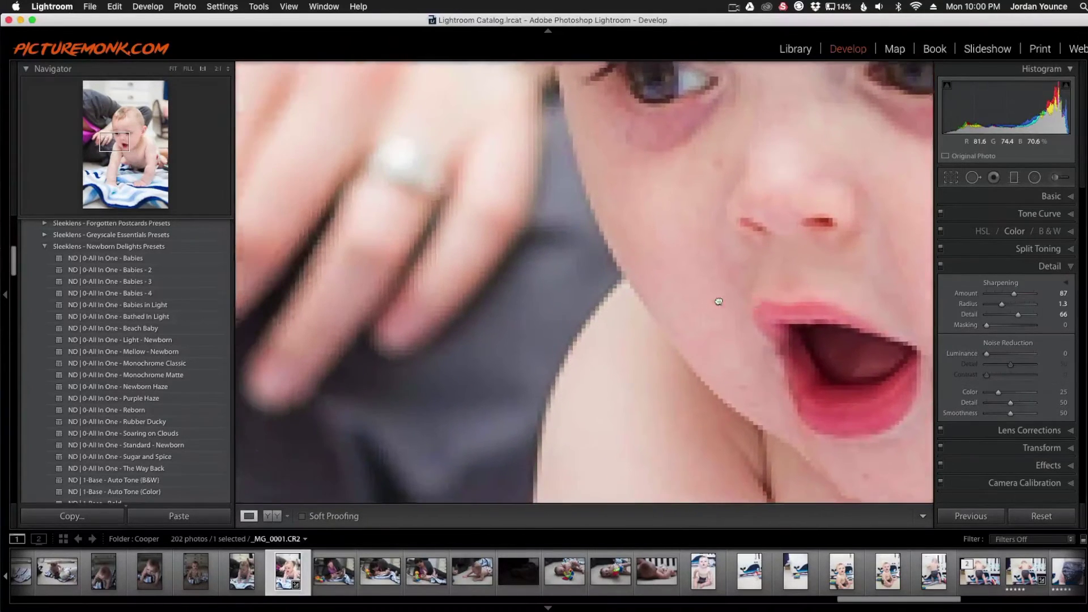
left_click_drag(1019, 315, 1004, 317)
left_click_drag(838, 285, 690, 317)
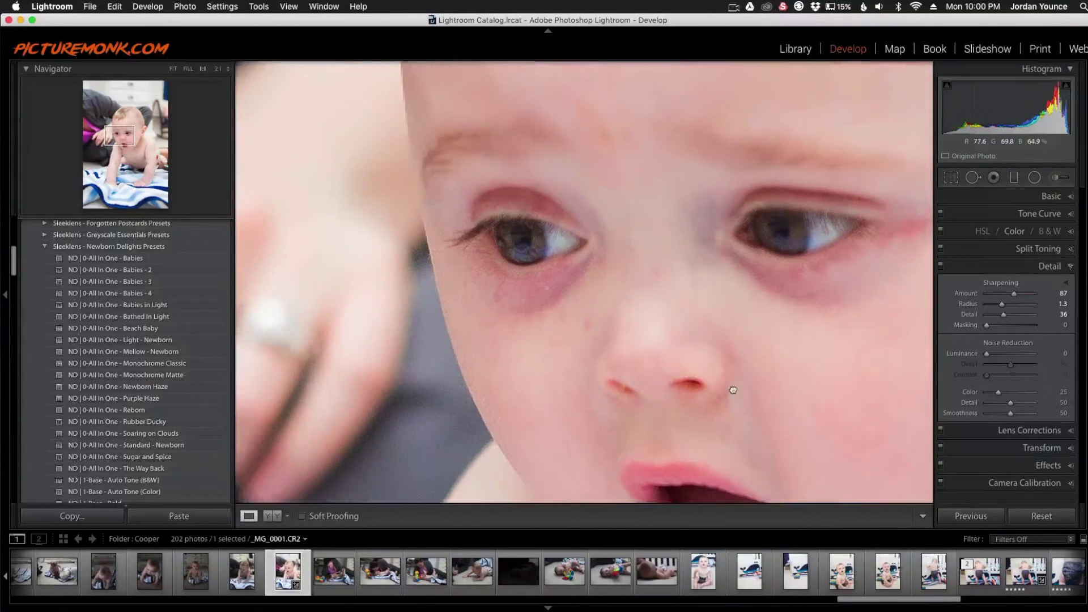
scroll(690, 311, "down", 3)
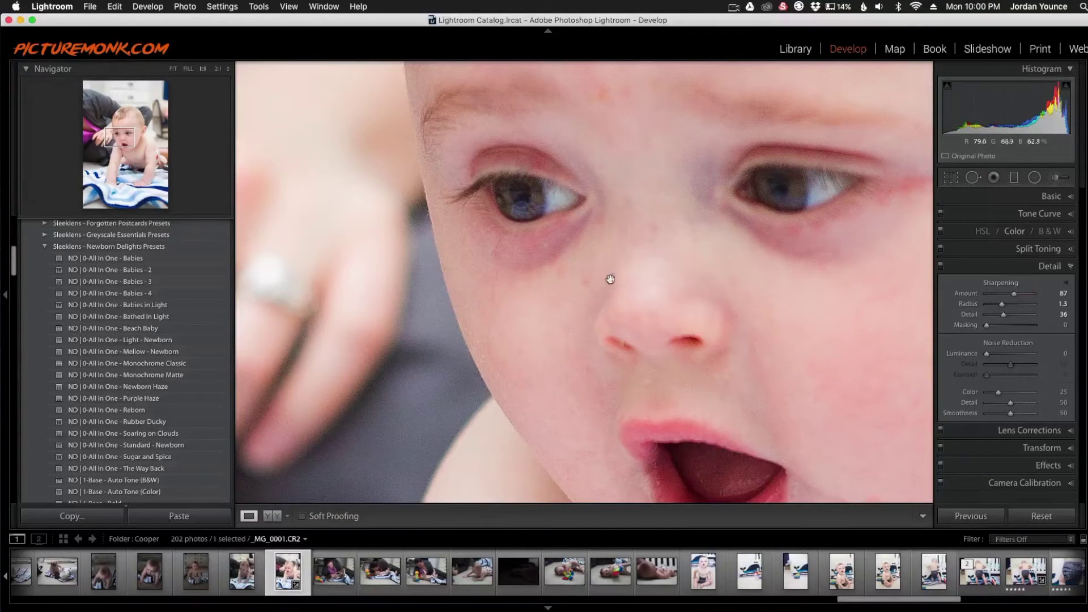
mouse_move(987, 325)
left_mouse_down()
mouse_move(1030, 328)
mouse_move(980, 328)
left_mouse_up()
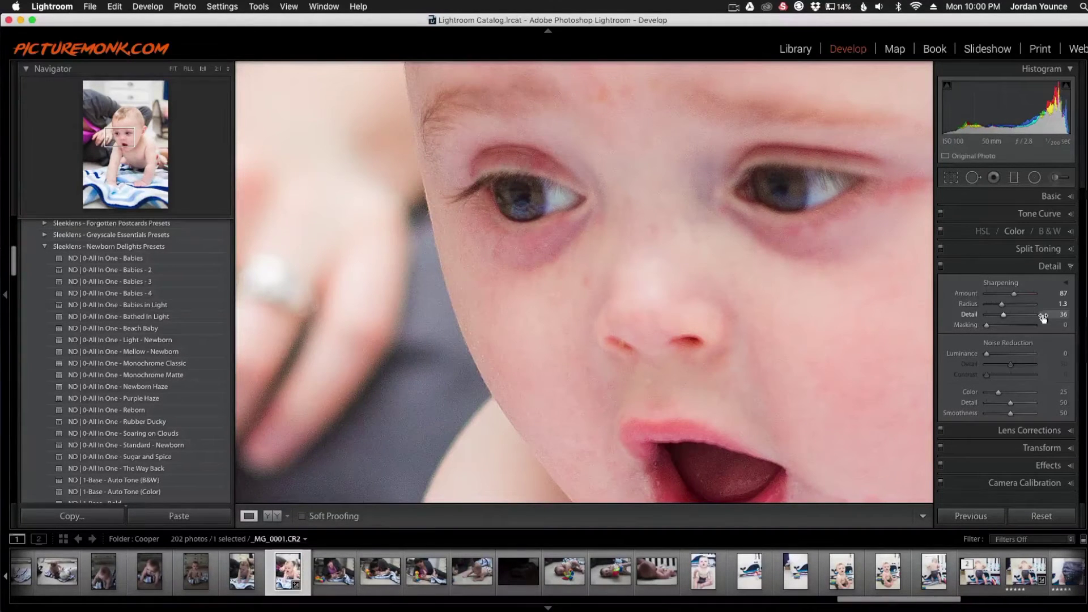
- Alt-drag the Masking slider up to 63 while watching the grayscale edge mask
key("alt")
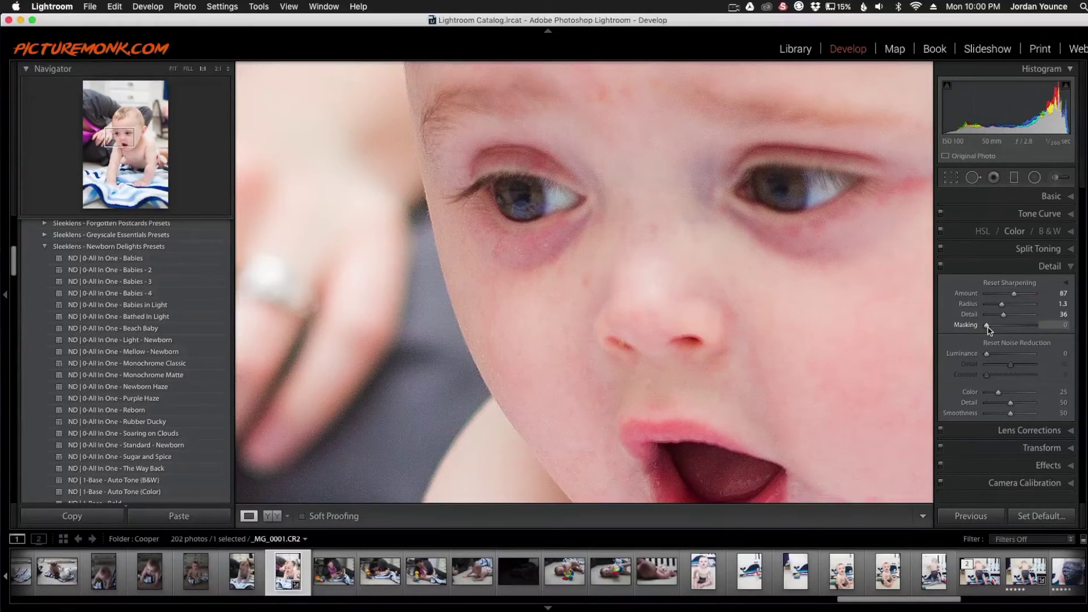
left_click_drag(988, 331, 977, 325)
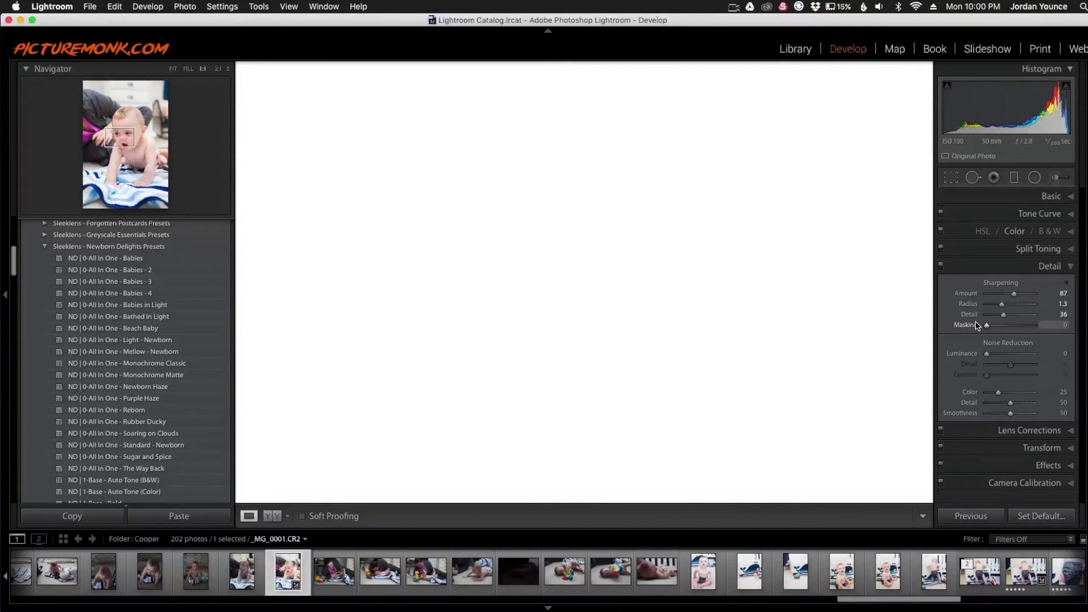
left_click_drag(977, 324, 1013, 327)
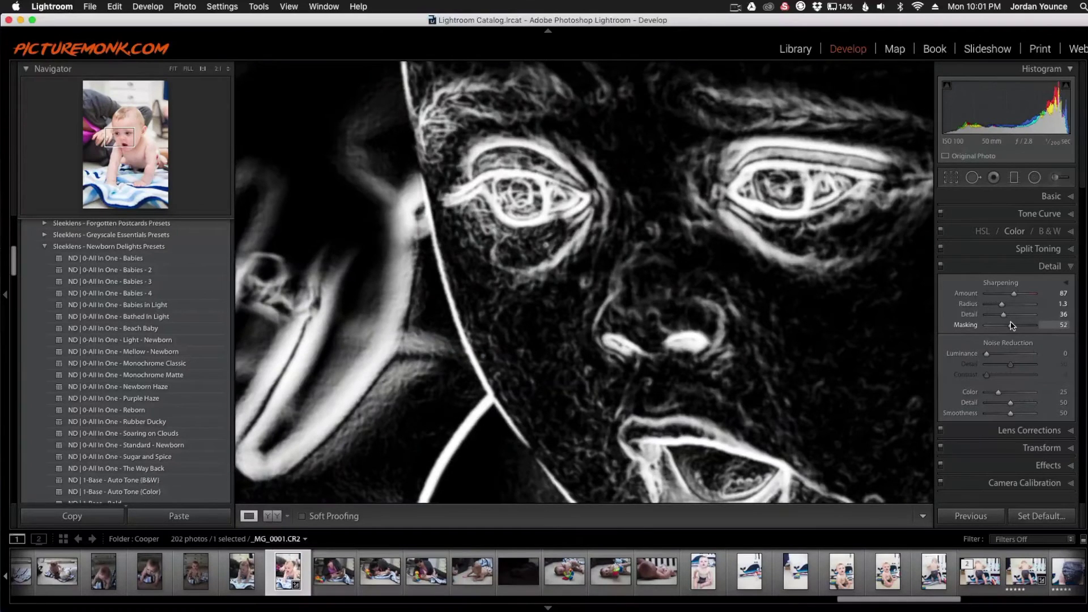
left_click_drag(1012, 325, 1018, 327)
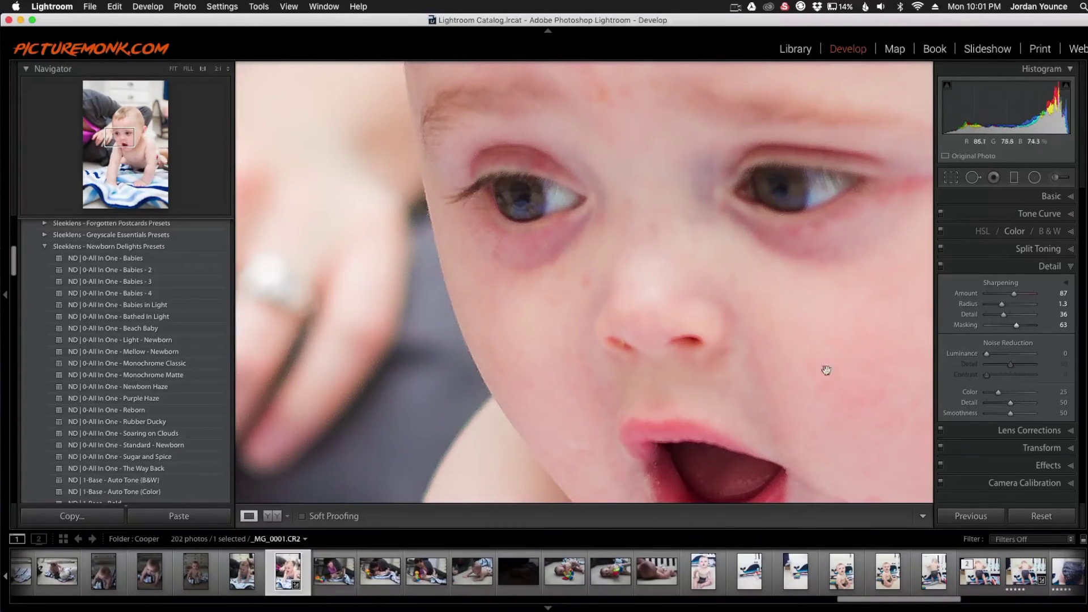
left_click(771, 340)
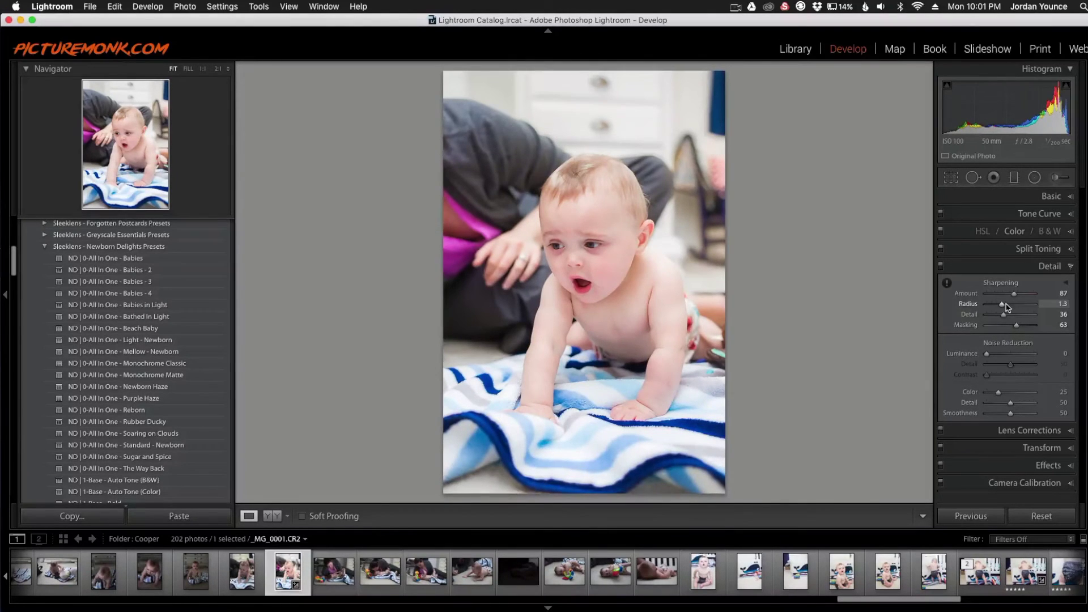
- Raise the sharpening Amount to about 98, then fine-tune it to 101
left_click_drag(1014, 296, 997, 331)
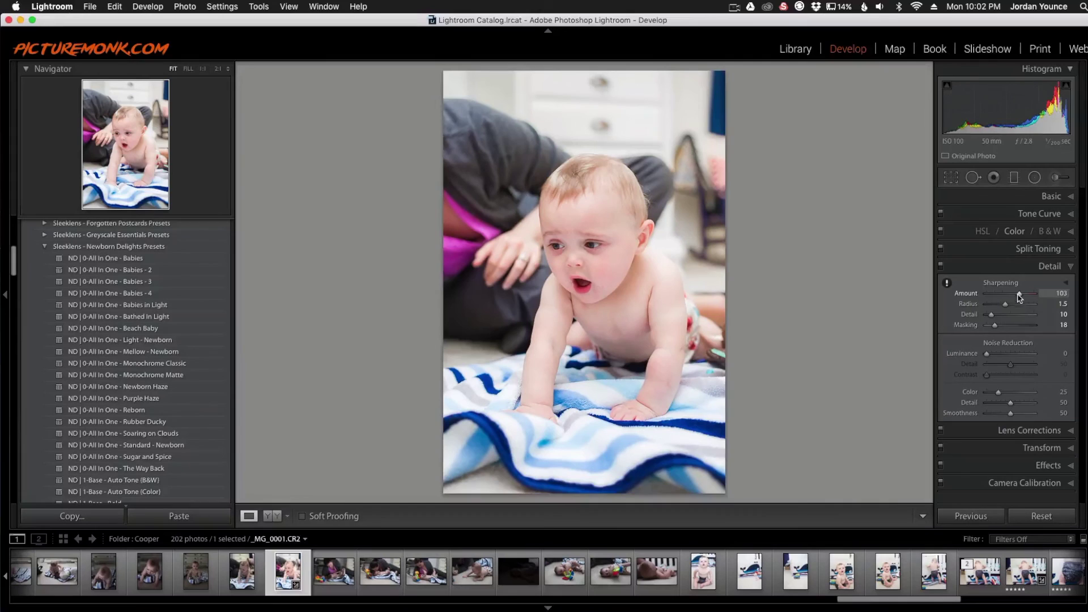
left_click_drag(1018, 297, 1020, 295)
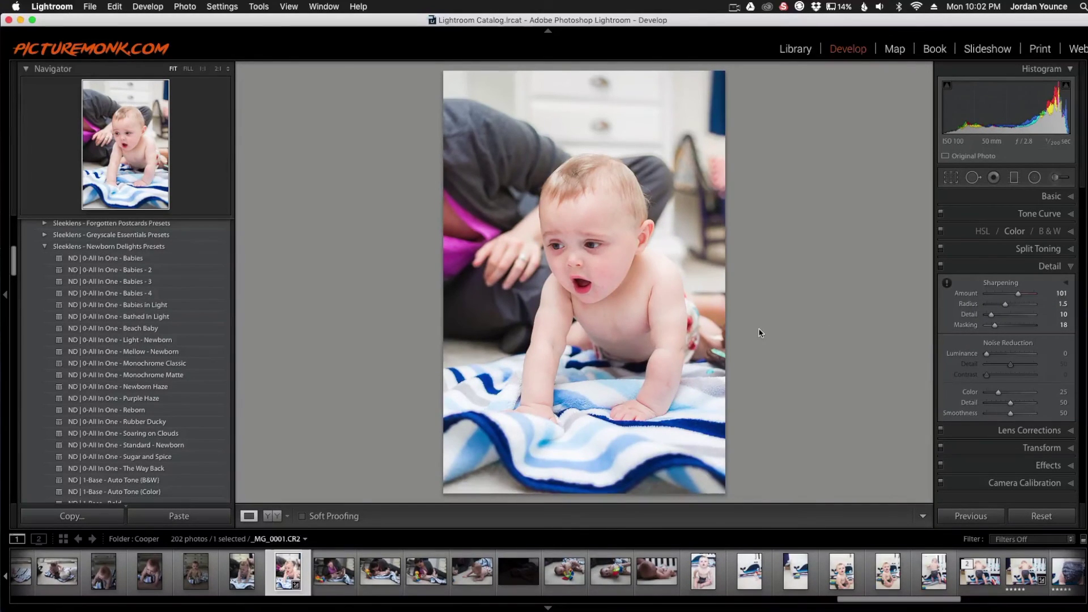